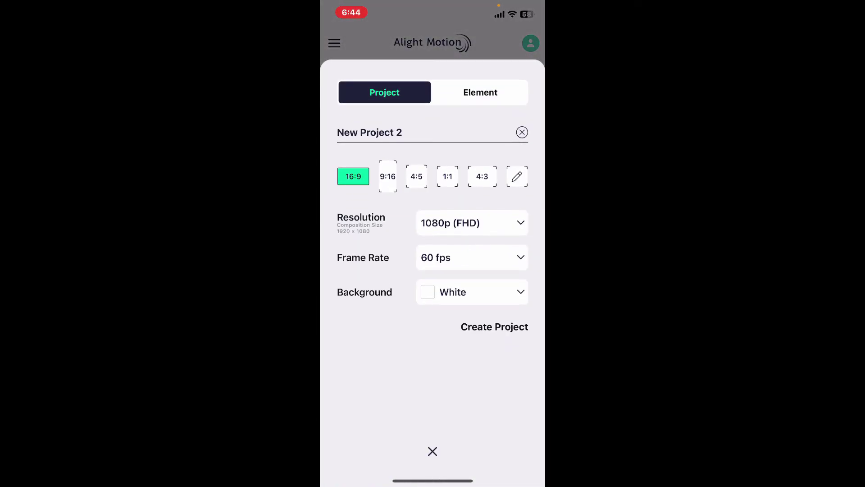
Step: Create the project and add a purple Circle 1, enlarged in the canvas centre
click(503, 327)
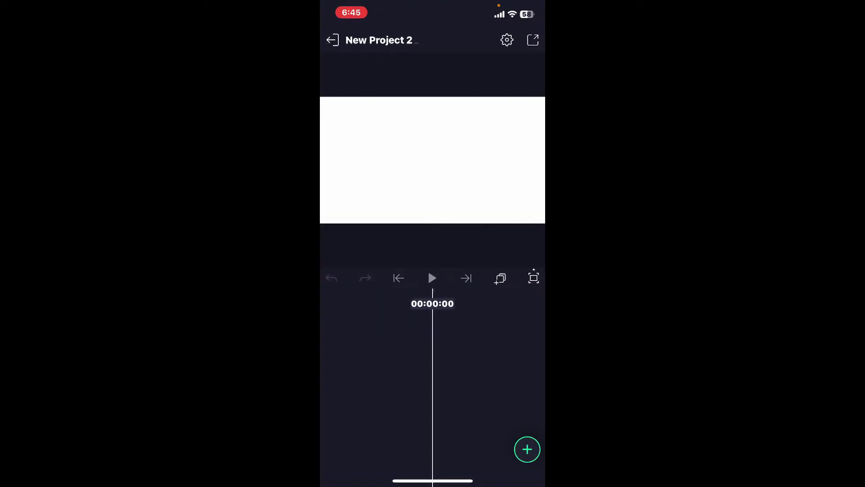
click(527, 449)
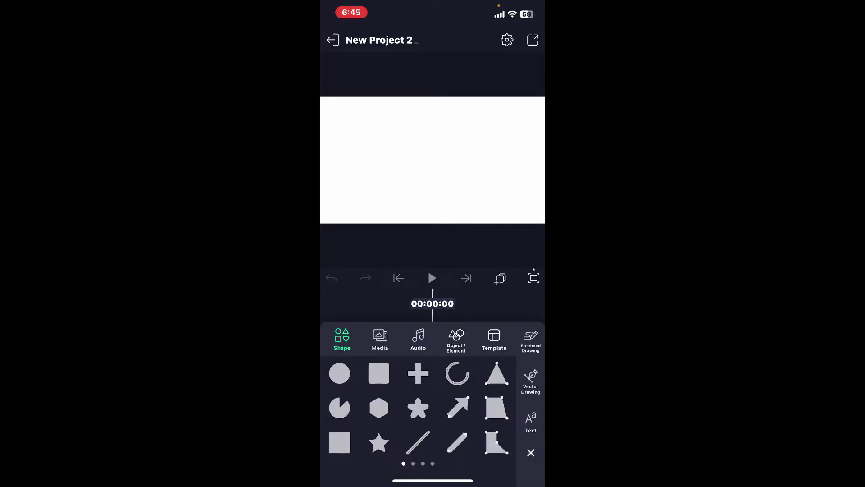
click(341, 373)
drag(444, 172, 464, 191)
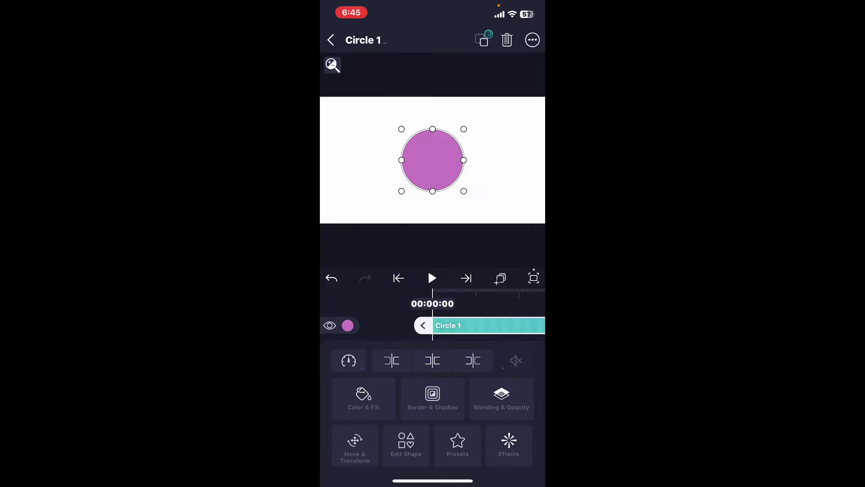
Step: Add Circle 1 position keyframes near the clip start and at 00:01:04
click(366, 448)
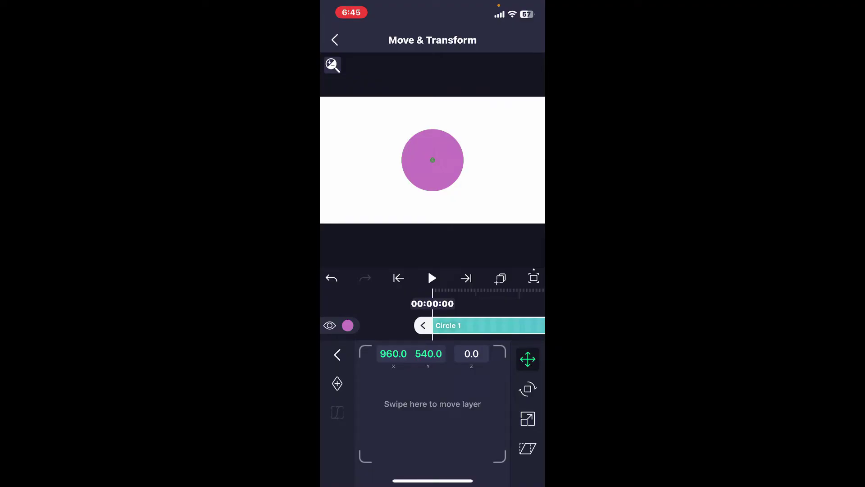
mouse_move(524, 326)
mouse_down()
mouse_move(471, 324)
mouse_move(518, 324)
mouse_move(511, 325)
mouse_up()
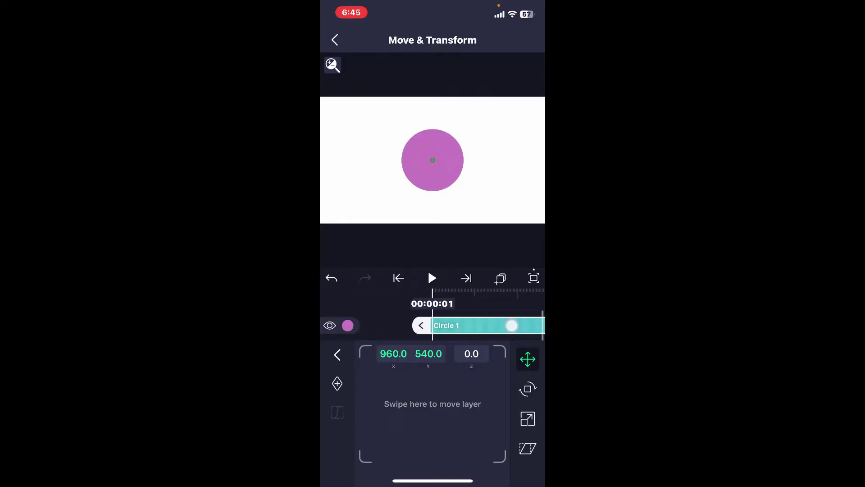
click(339, 385)
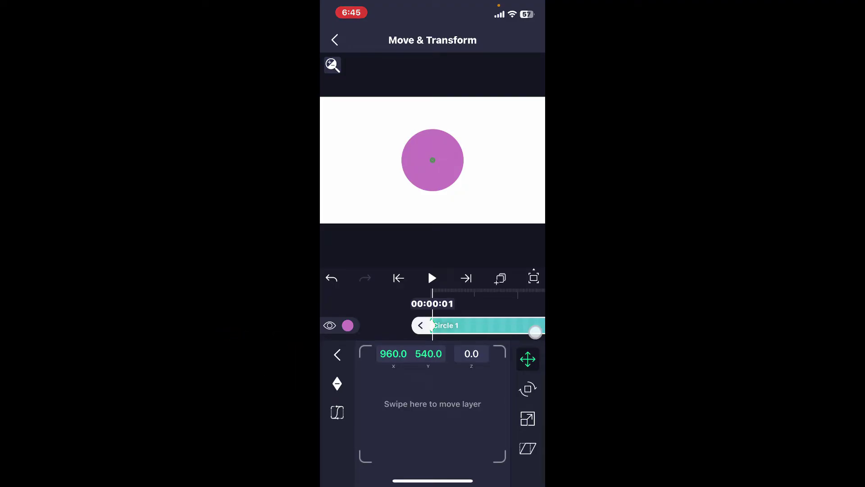
mouse_move(534, 332)
mouse_down()
mouse_move(487, 336)
mouse_move(480, 329)
mouse_up()
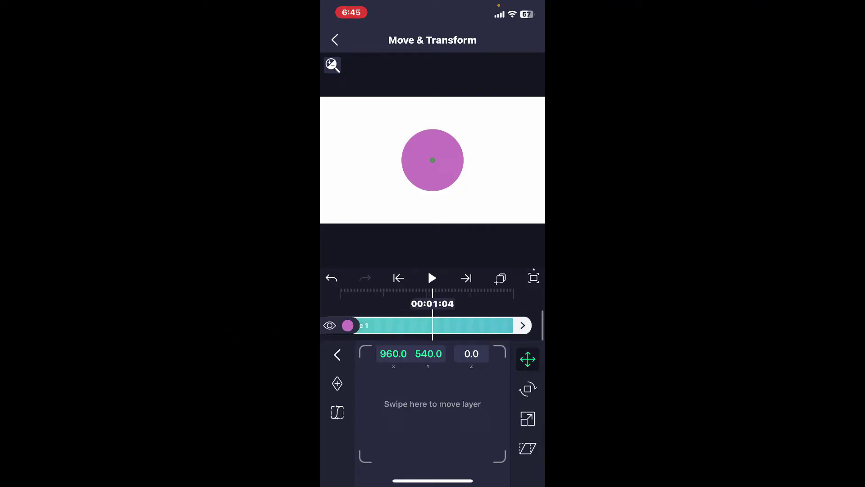
click(339, 382)
Step: Move Circle 1 right at the start keyframe so it slides to centre by 00:01:04
click(399, 279)
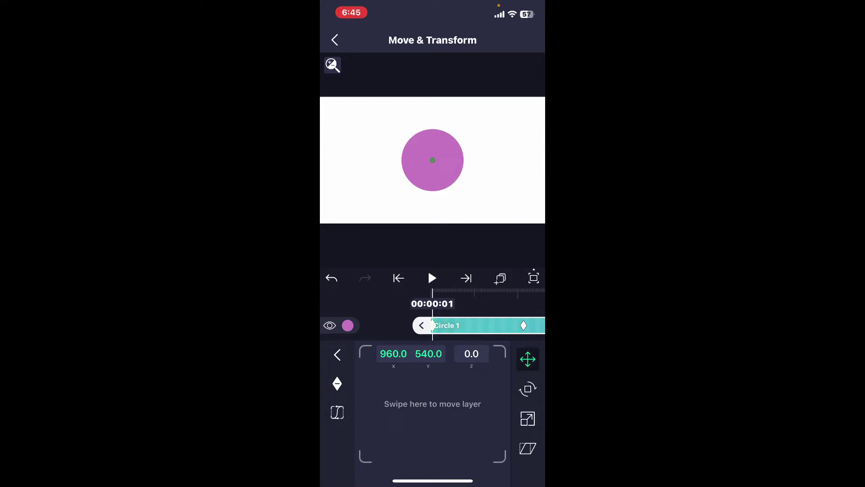
mouse_move(426, 418)
mouse_down()
mouse_move(500, 415)
mouse_move(408, 413)
mouse_move(484, 412)
mouse_up()
click(466, 279)
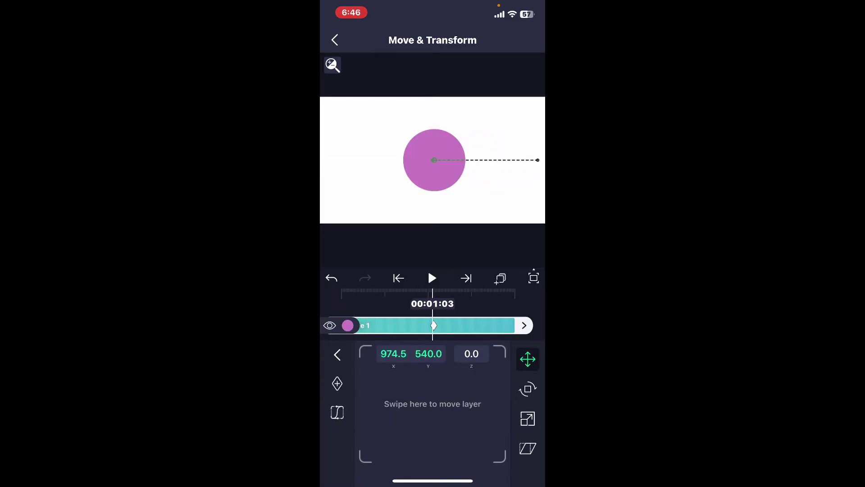
click(335, 40)
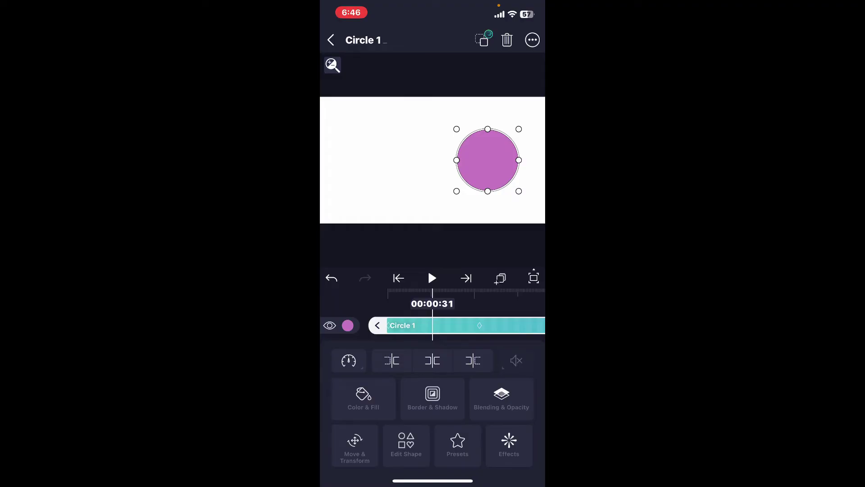
Step: Copy the Circle 1 layer including its style, then deselect it
click(501, 277)
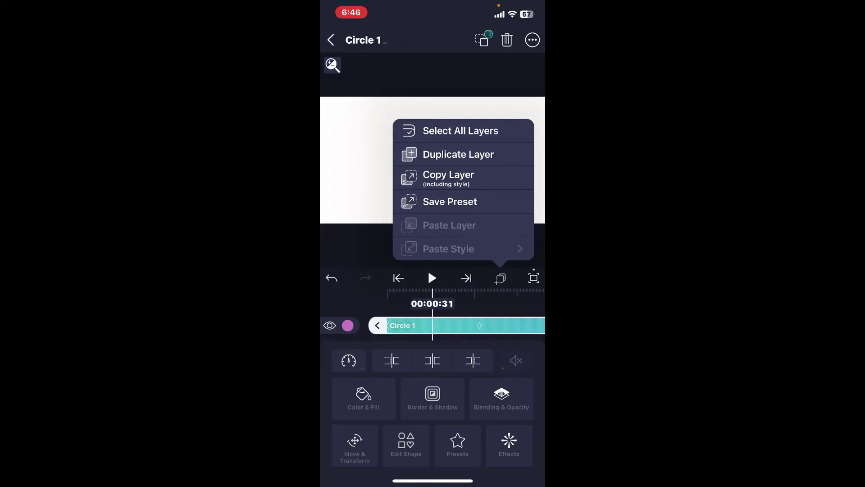
click(499, 179)
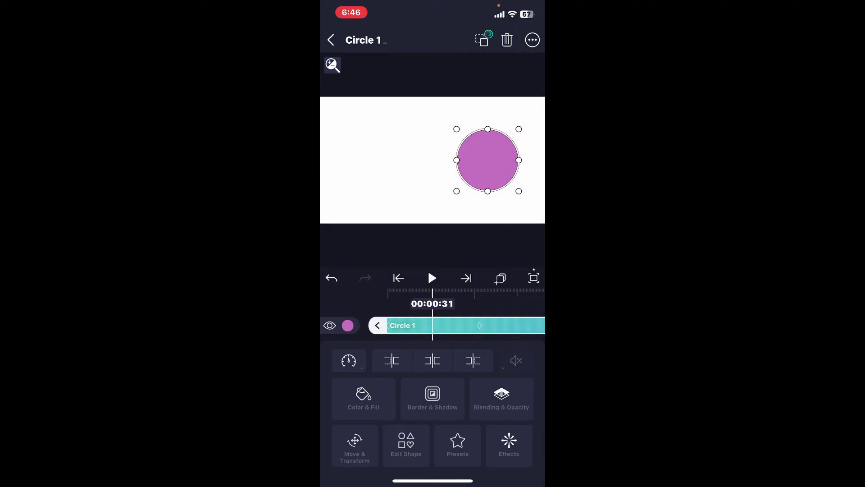
click(386, 170)
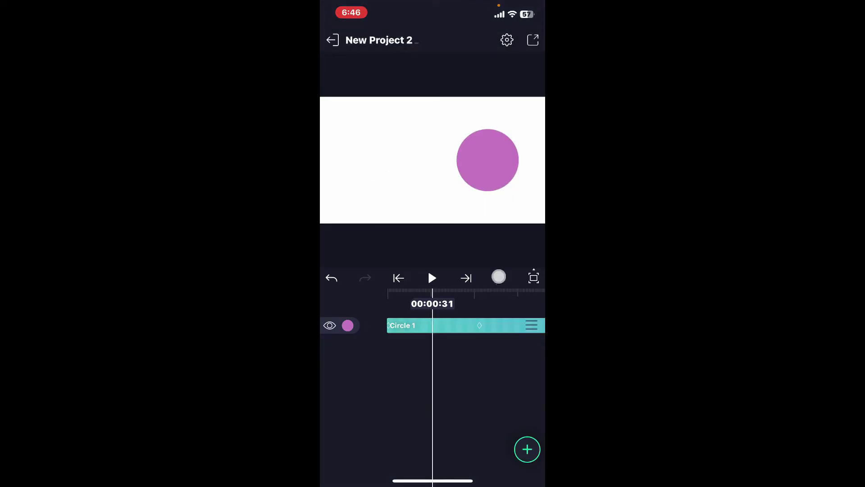
Step: Paste the copied circle as a second Circle 1 layer and shift its start time
click(498, 278)
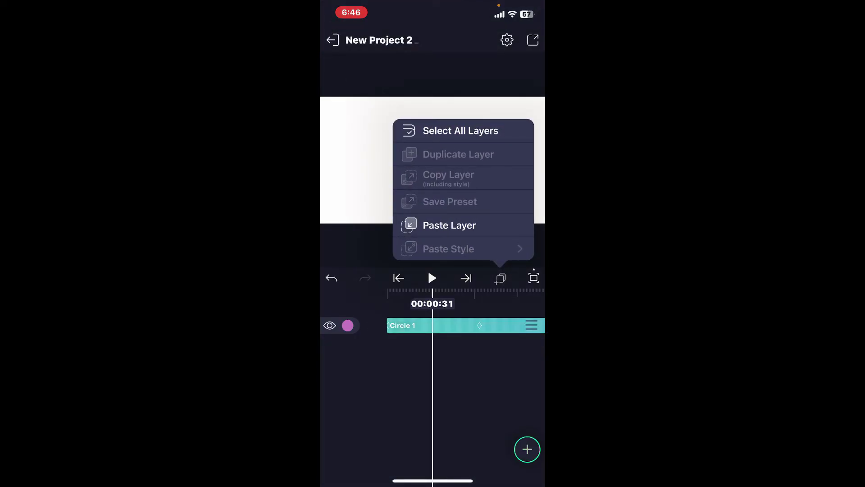
click(483, 225)
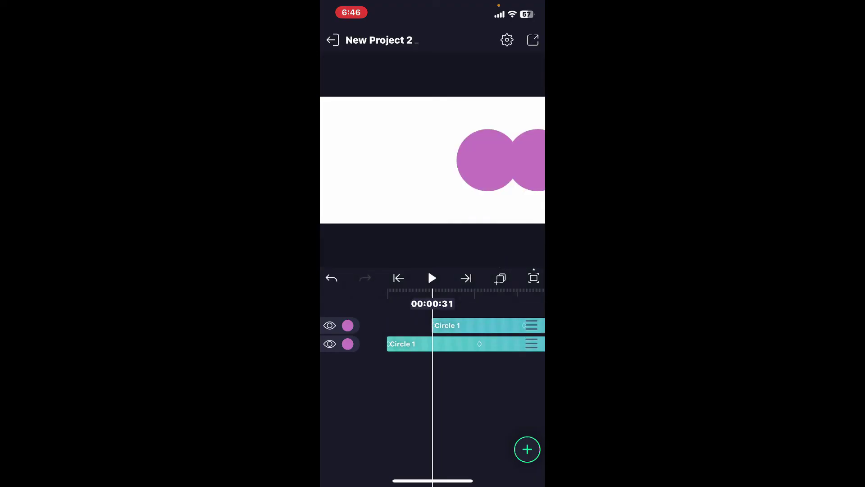
drag(509, 327, 440, 328)
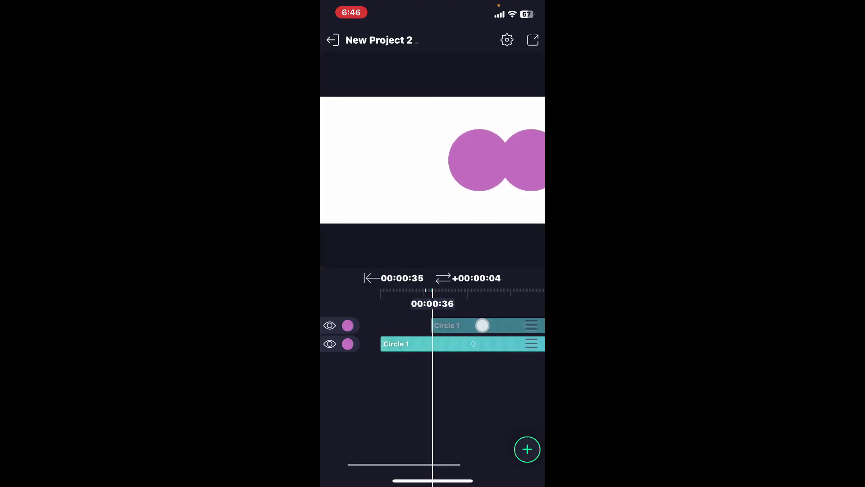
Step: Align the pasted Circle 1 clip's start with the original, then preview later frames
click(489, 160)
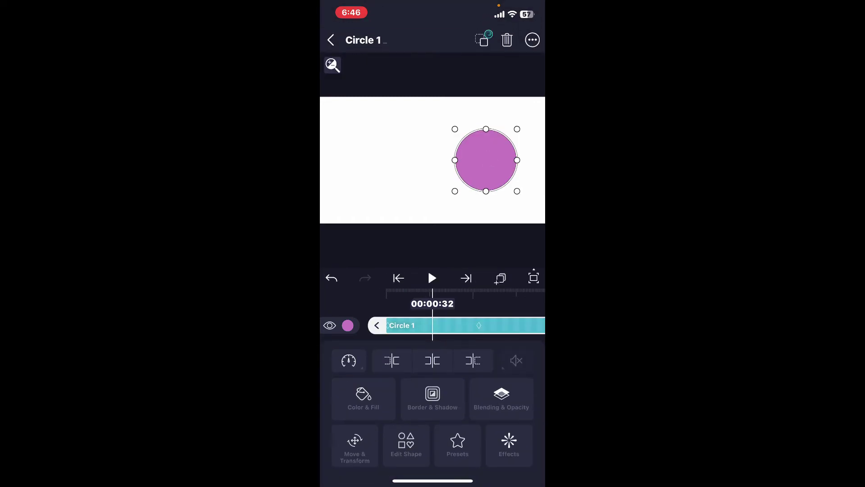
mouse_move(468, 399)
mouse_down()
mouse_move(439, 398)
mouse_move(452, 399)
mouse_up()
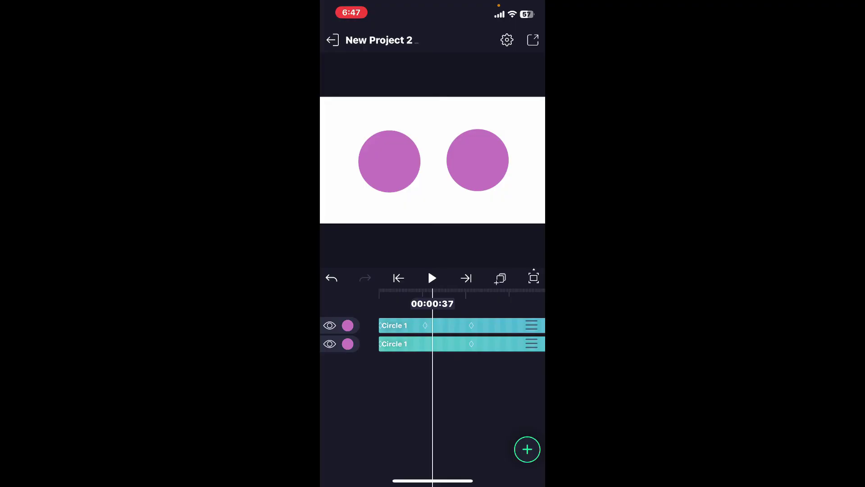
mouse_move(500, 387)
mouse_down()
mouse_move(421, 391)
mouse_move(483, 385)
mouse_move(386, 412)
mouse_move(408, 413)
mouse_up()
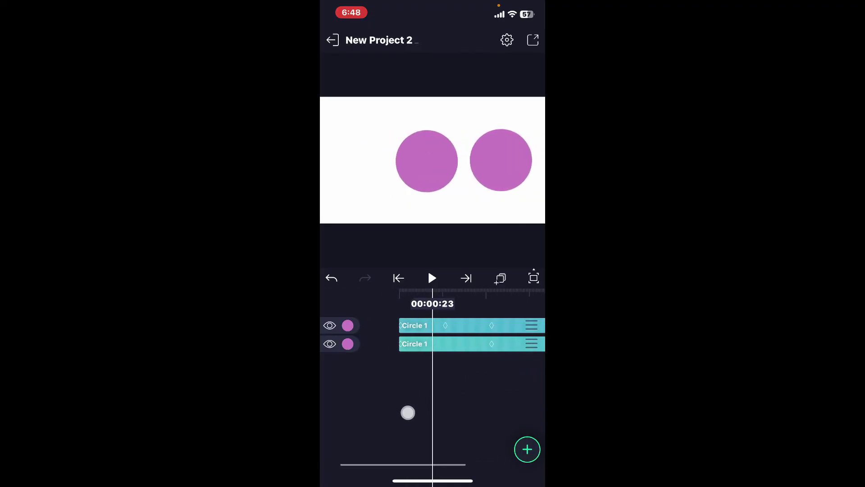